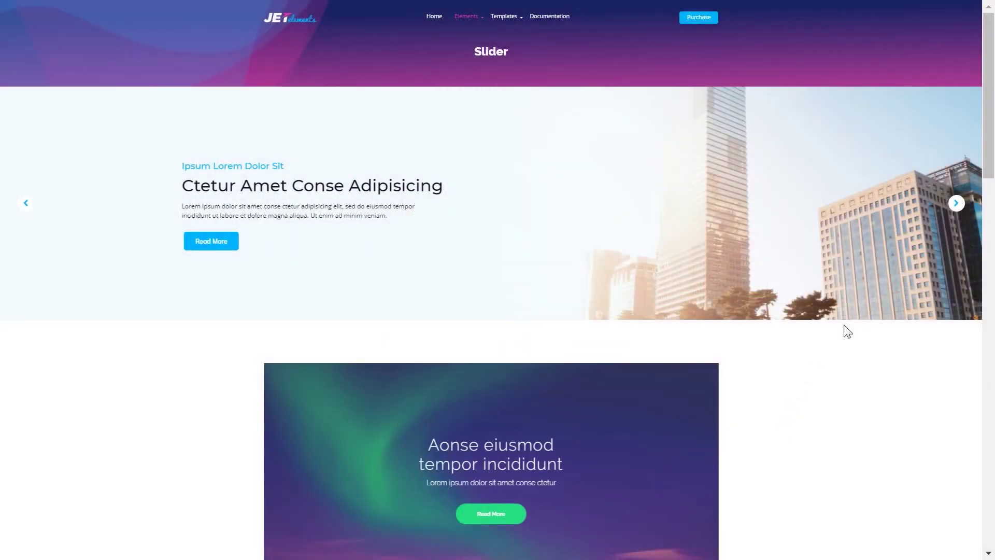
# Advance the top demo slider twice, then cycle the aurora slider through its three slides.
pyautogui.click(953, 205)
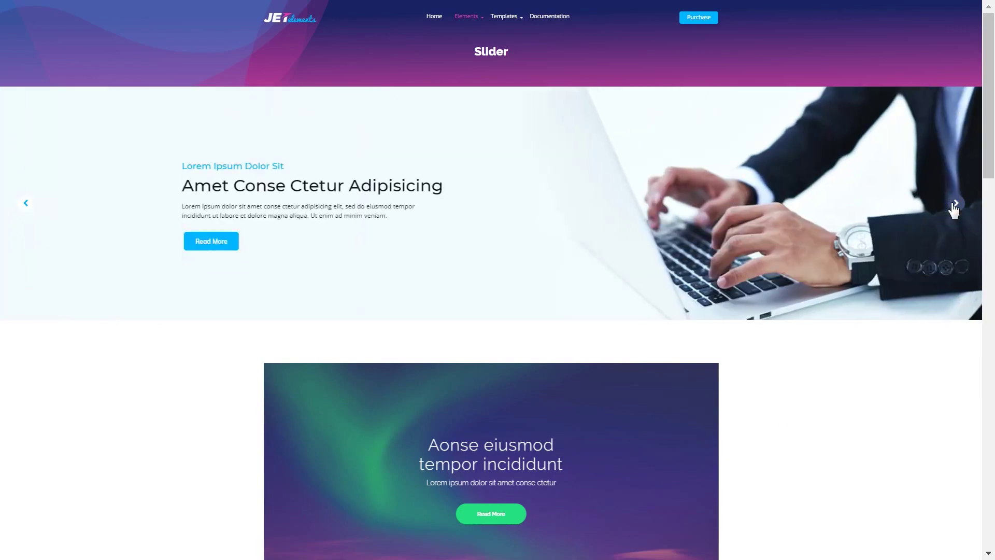
pyautogui.click(954, 205)
pyautogui.scroll(-3, 736, 471)
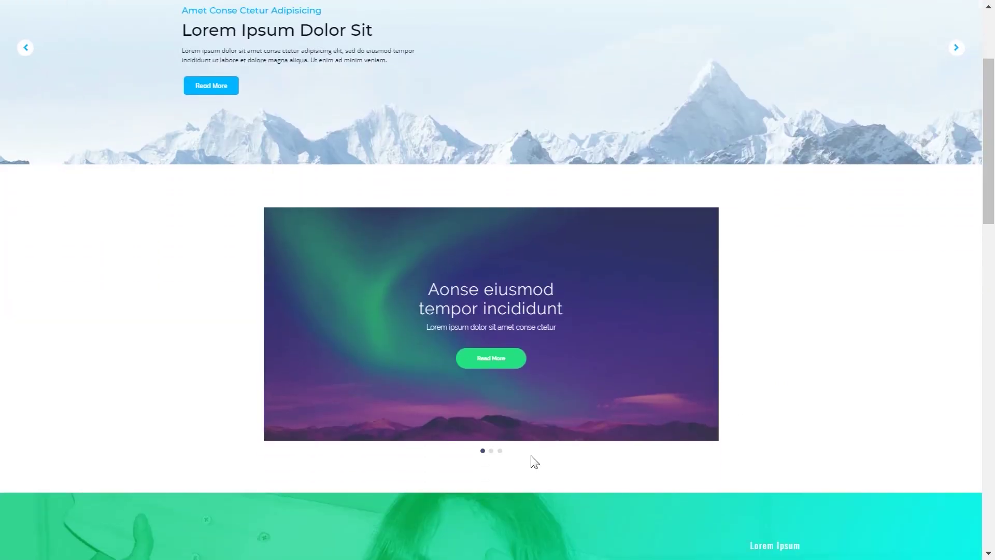
pyautogui.click(490, 451)
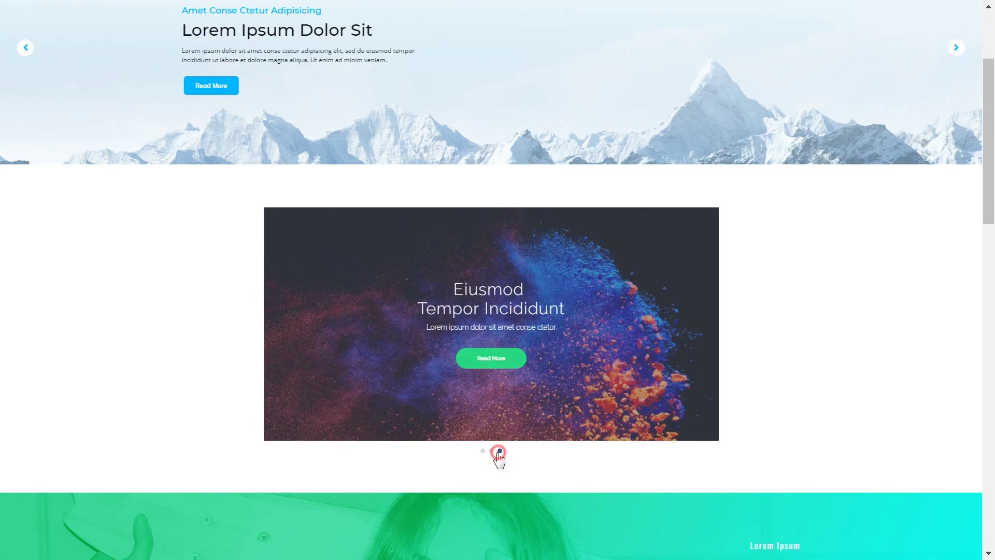
pyautogui.click(499, 451)
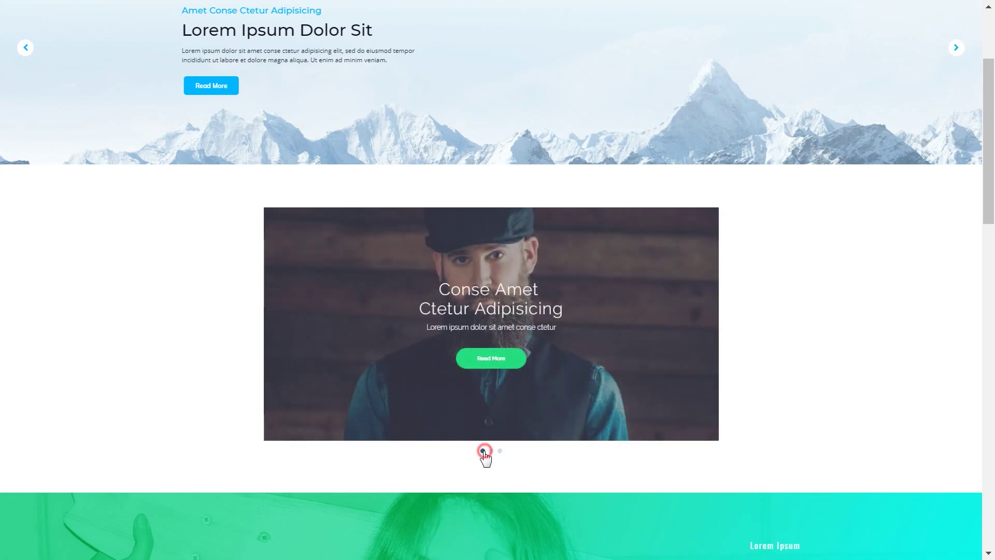
pyautogui.click(482, 451)
# Cycle the banner slider through its orange, green and purple slides.
pyautogui.scroll(-4, 542, 459)
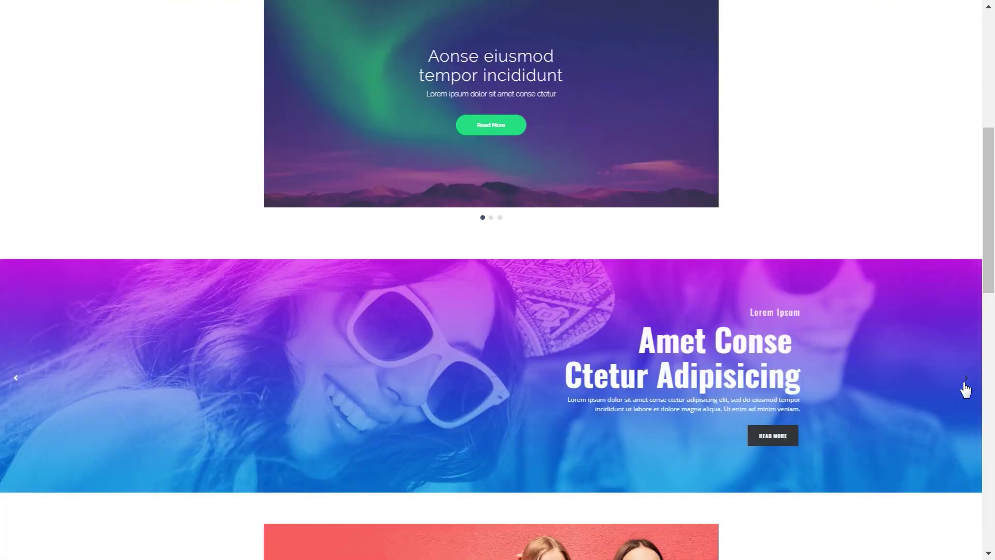
pyautogui.click(966, 388)
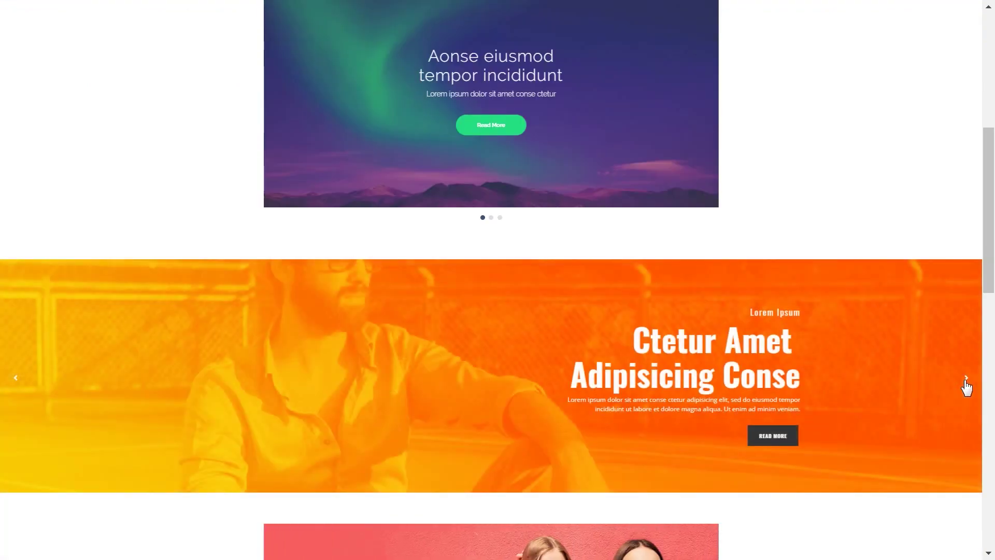
pyautogui.click(966, 383)
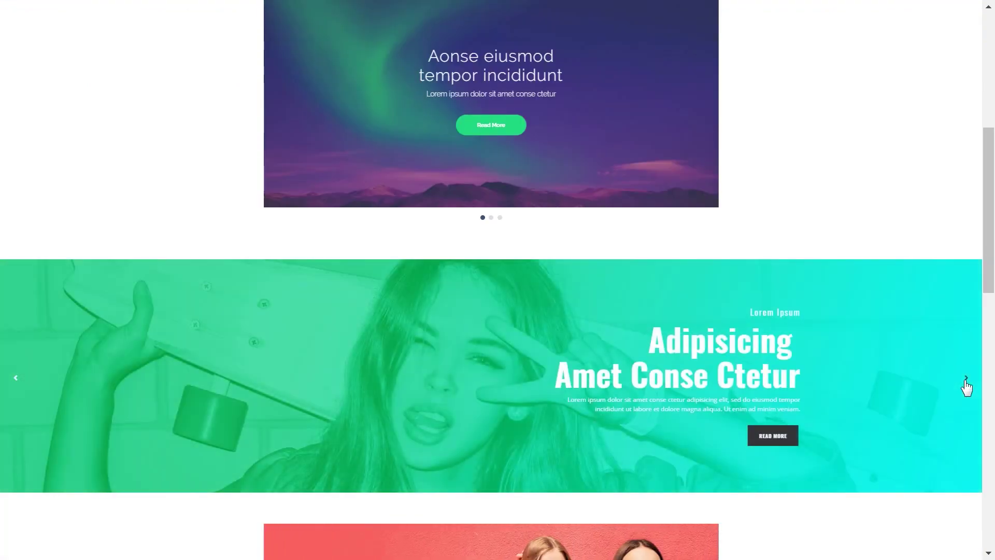
pyautogui.click(965, 387)
# Browse the floral-jacket, two-girls and teal gallery slides, then advance the lower slider to architecture.
pyautogui.scroll(-2, 643, 428)
pyautogui.scroll(-5, 644, 429)
pyautogui.click(550, 396)
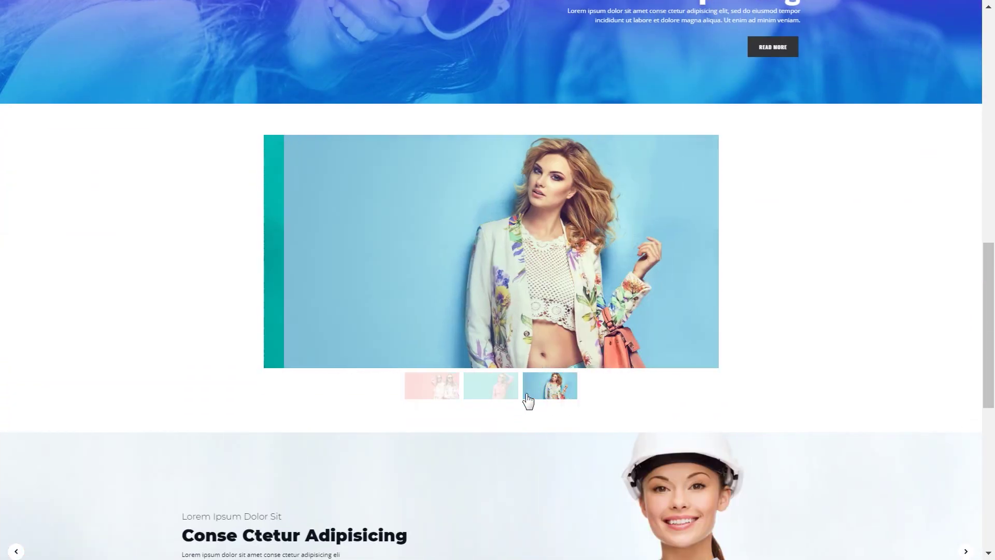
pyautogui.click(442, 401)
pyautogui.click(486, 394)
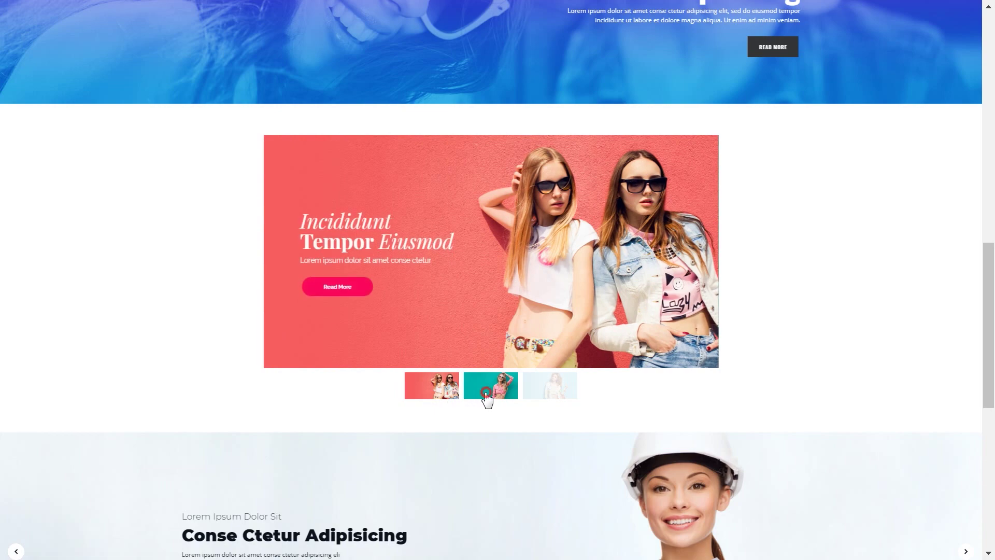
pyautogui.scroll(-4, 486, 398)
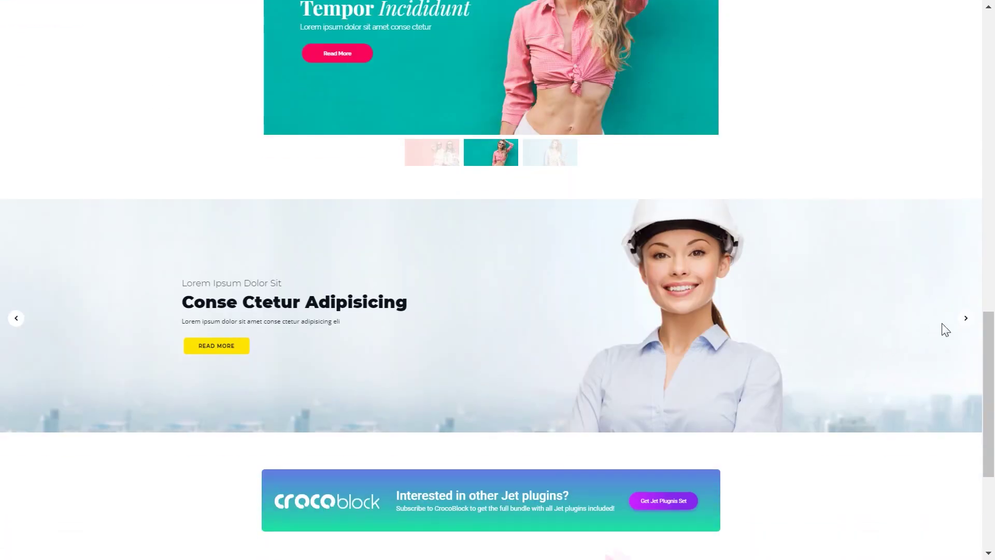
pyautogui.click(966, 318)
pyautogui.scroll(3, 841, 346)
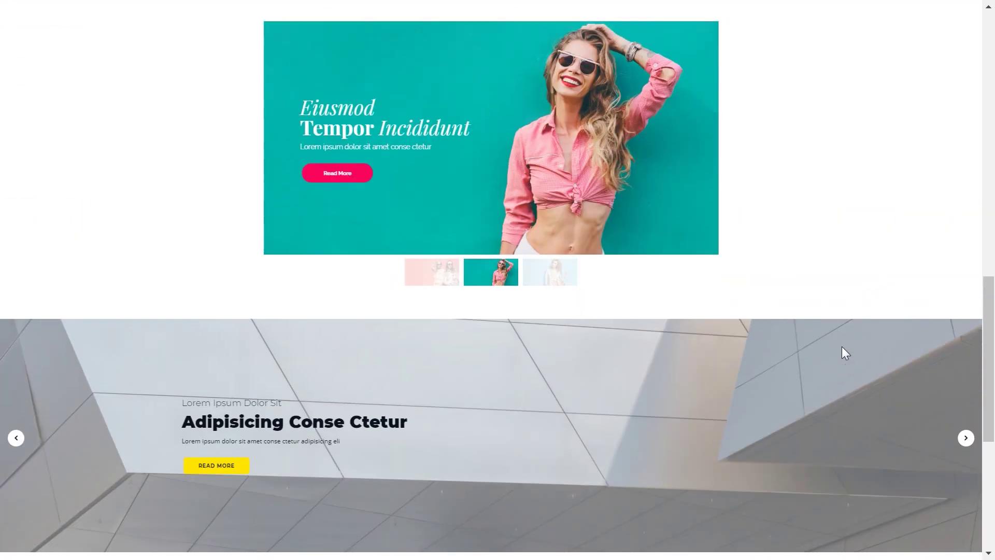
pyautogui.scroll(12, 842, 346)
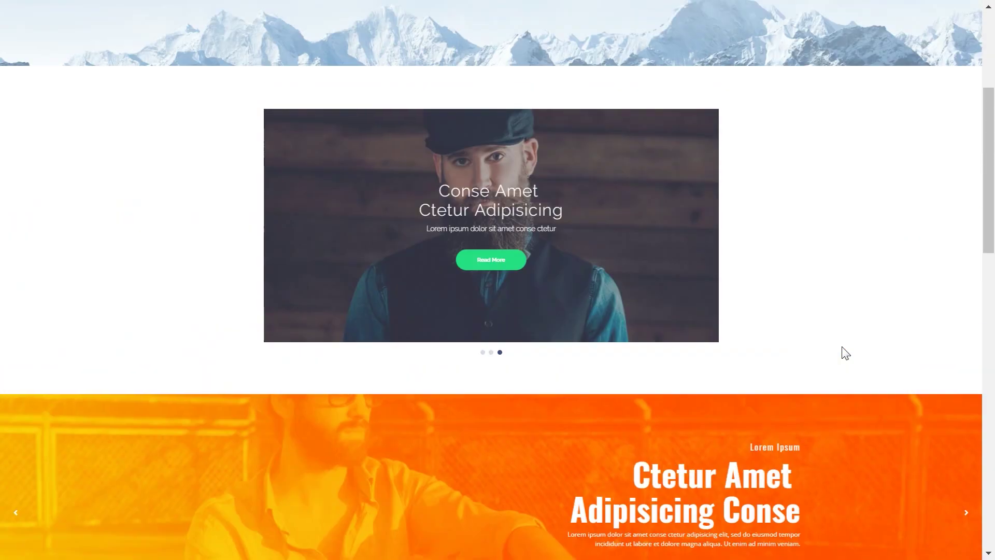
pyautogui.scroll(5, 841, 353)
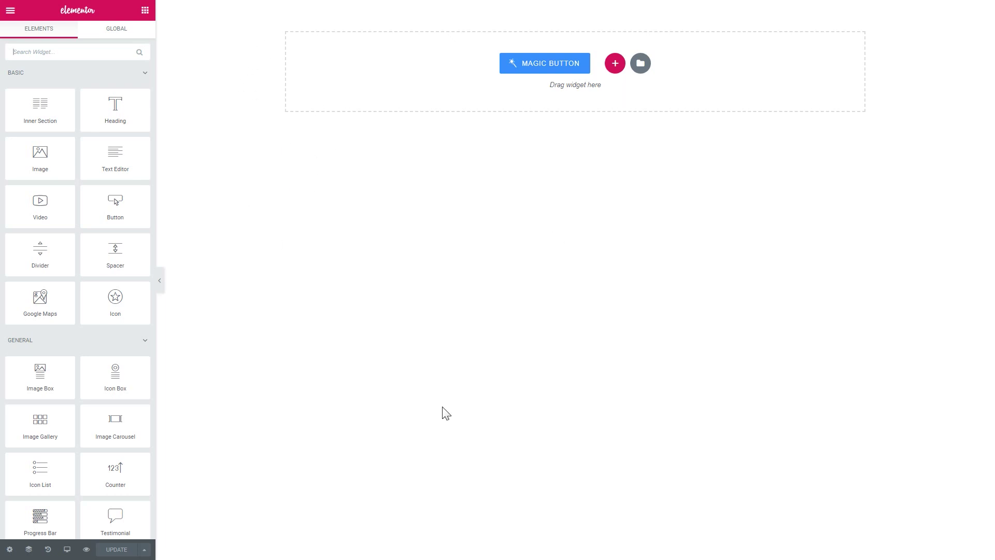
# Search the widgets for 'slider' and drag the Slider widget into the empty section.
pyautogui.click(45, 55)
pyautogui.write('slider')
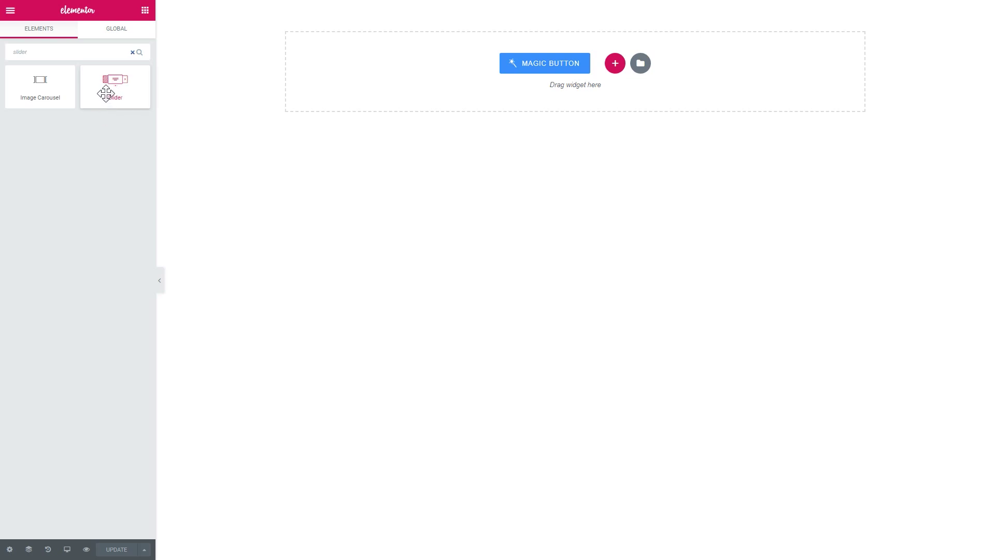
pyautogui.moveTo(115, 83); pyautogui.dragTo(397, 76)
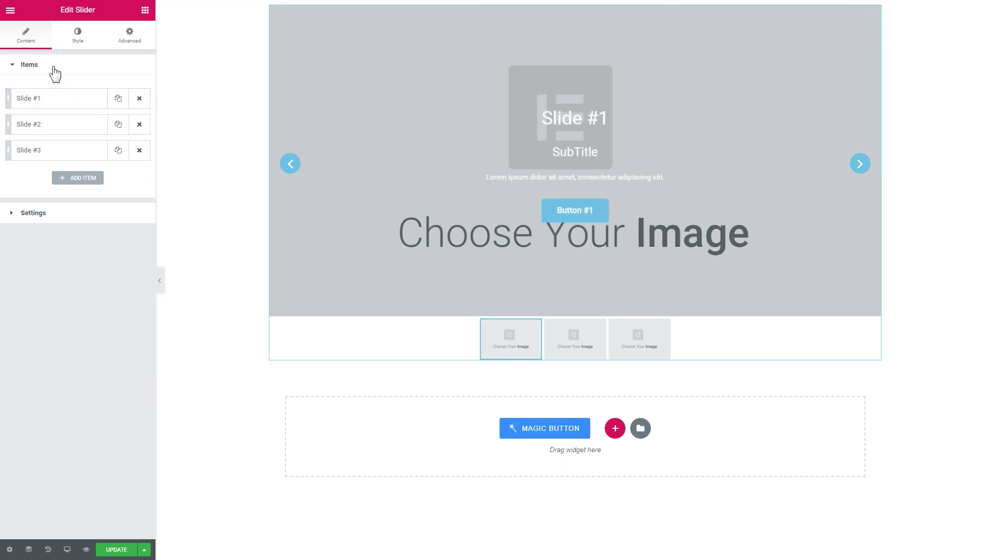
# Give Slide #1 the leaves image from the Media Library.
pyautogui.click(74, 150)
pyautogui.click(86, 57)
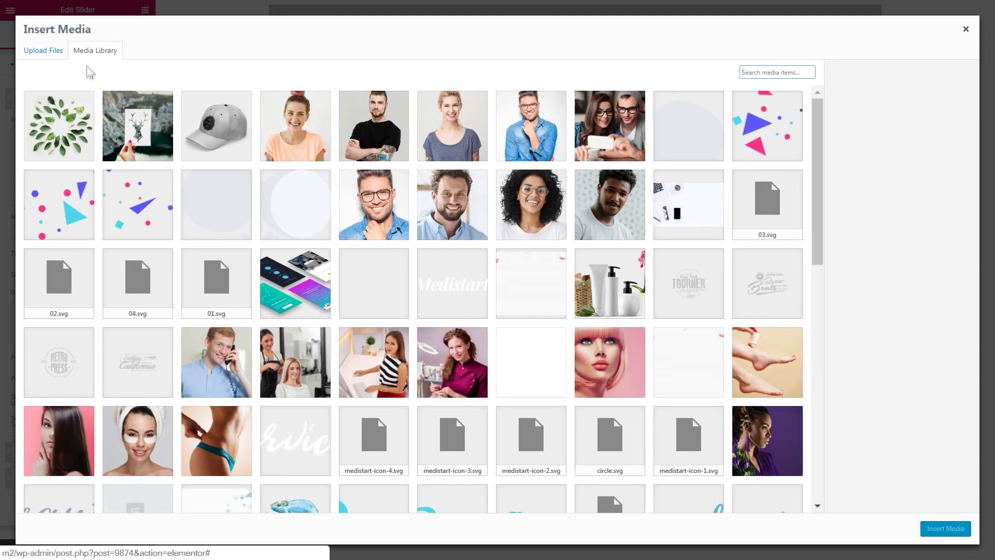
pyautogui.click(61, 131)
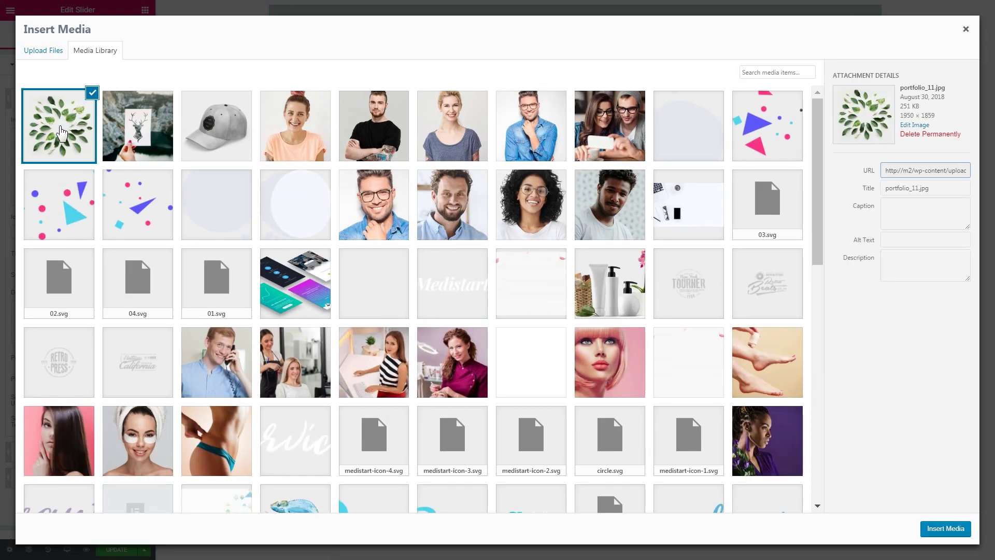
pyautogui.click(946, 531)
# Give Slide #2 the deer image from the Media Library.
pyautogui.click(55, 98)
pyautogui.click(56, 125)
pyautogui.click(73, 193)
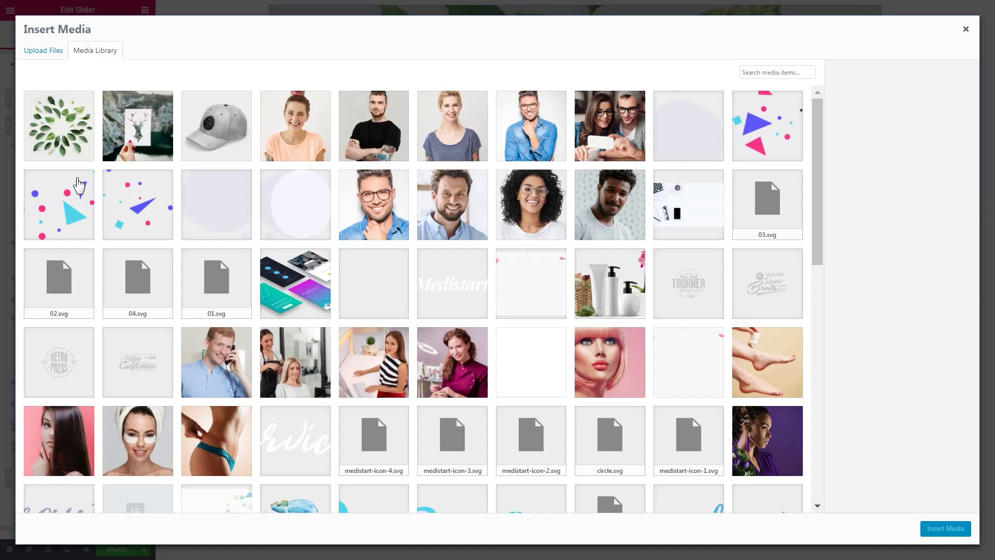
pyautogui.click(137, 126)
pyautogui.click(947, 528)
# Give Slide #3 the grey cap image from the Media Library.
pyautogui.click(55, 125)
pyautogui.click(36, 151)
pyautogui.click(73, 218)
pyautogui.click(217, 126)
pyautogui.click(937, 530)
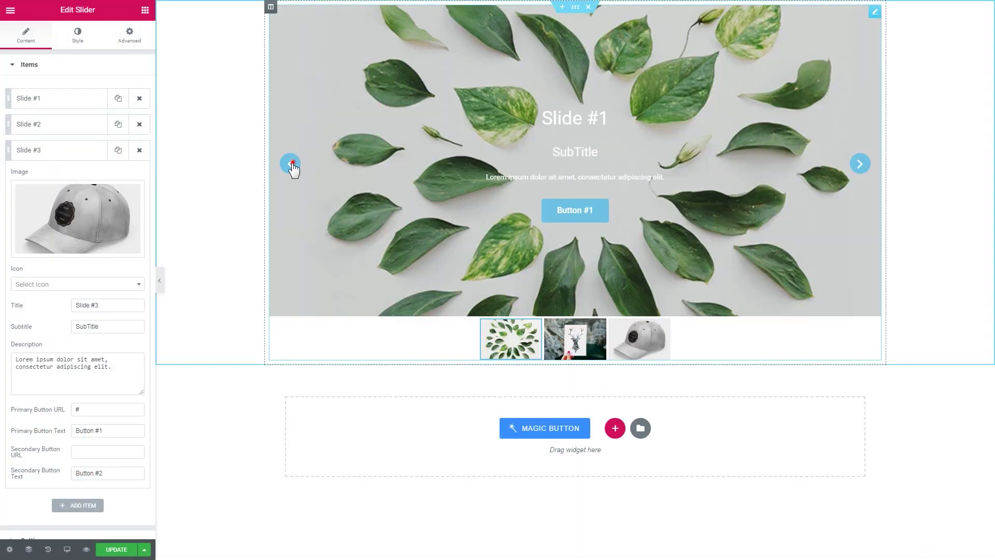
pyautogui.click(291, 165)
# Return the preview to the deer slide, collapse Slide #3 and expand Slide #1, choosing no icon.
pyautogui.click(291, 165)
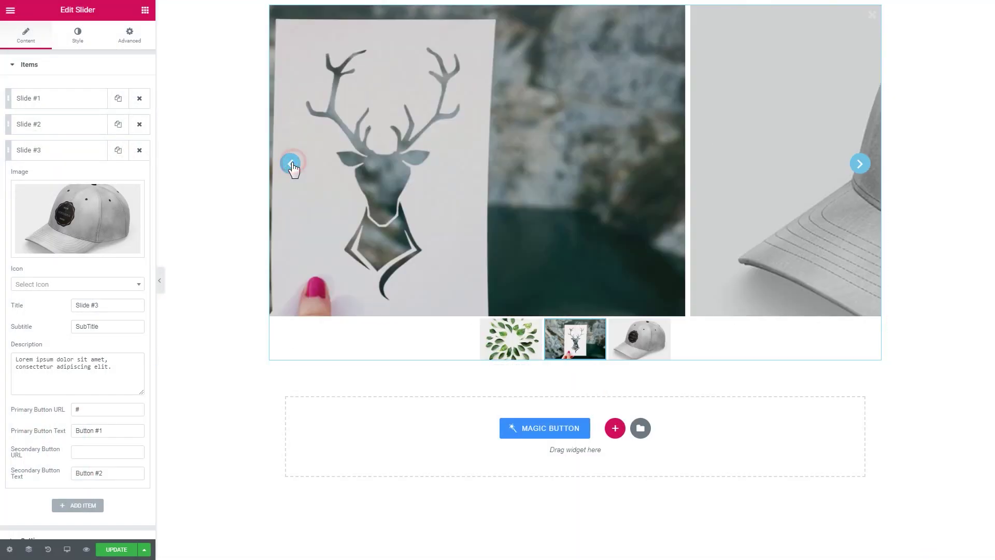
pyautogui.click(30, 151)
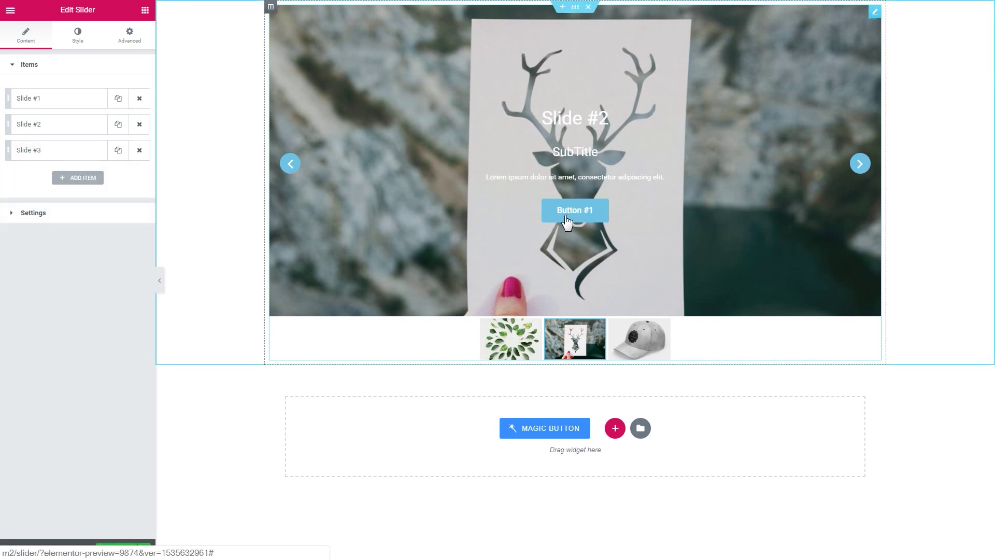
pyautogui.click(53, 100)
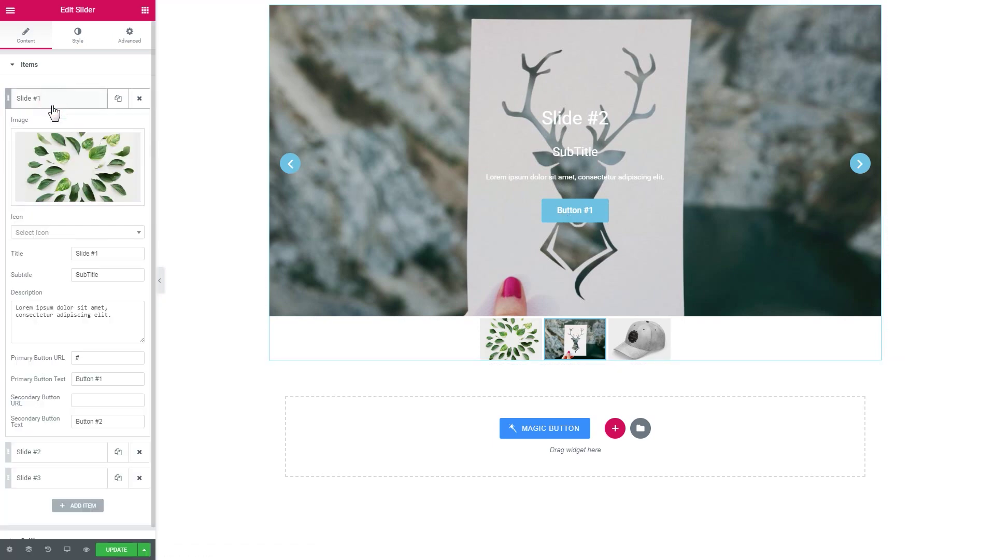
pyautogui.click(76, 234)
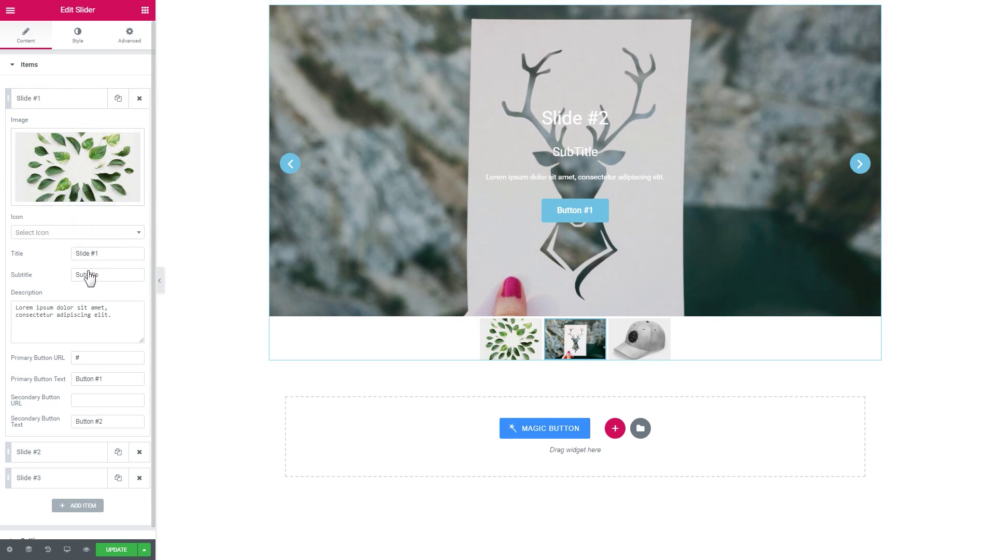
pyautogui.click(103, 232)
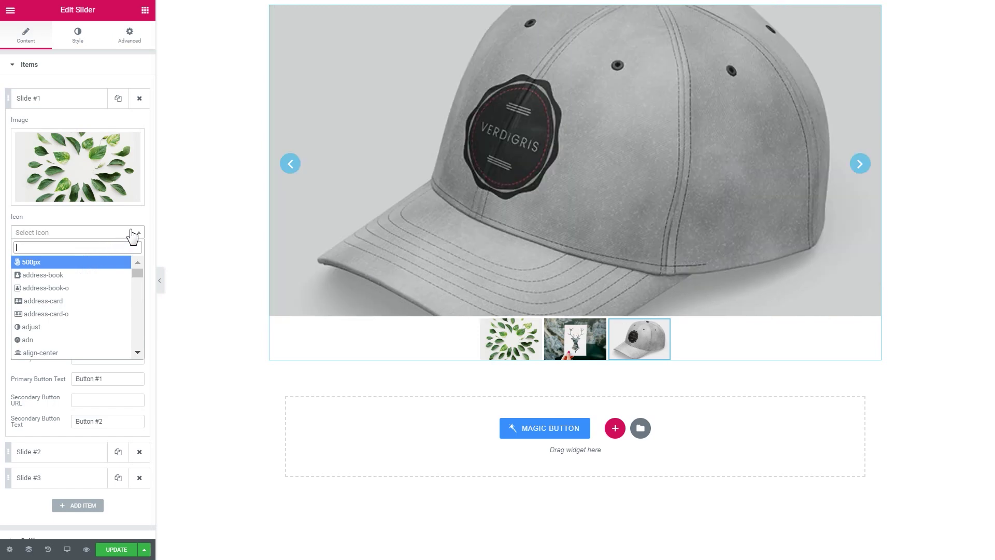
pyautogui.click(132, 232)
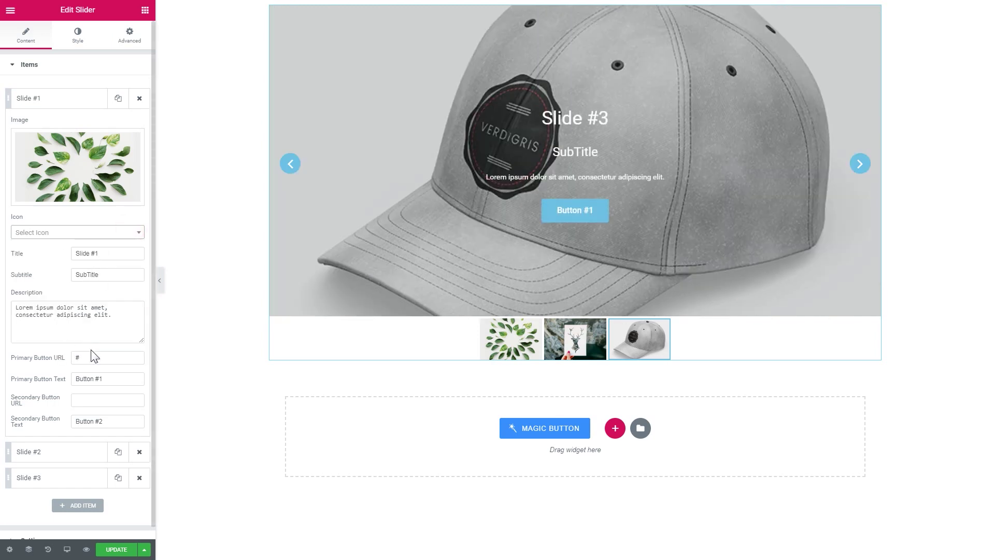
# Set Slide #1's secondary button URL to '#' so Button #2 appears, then collapse the slide.
pyautogui.scroll(-1, 94, 357)
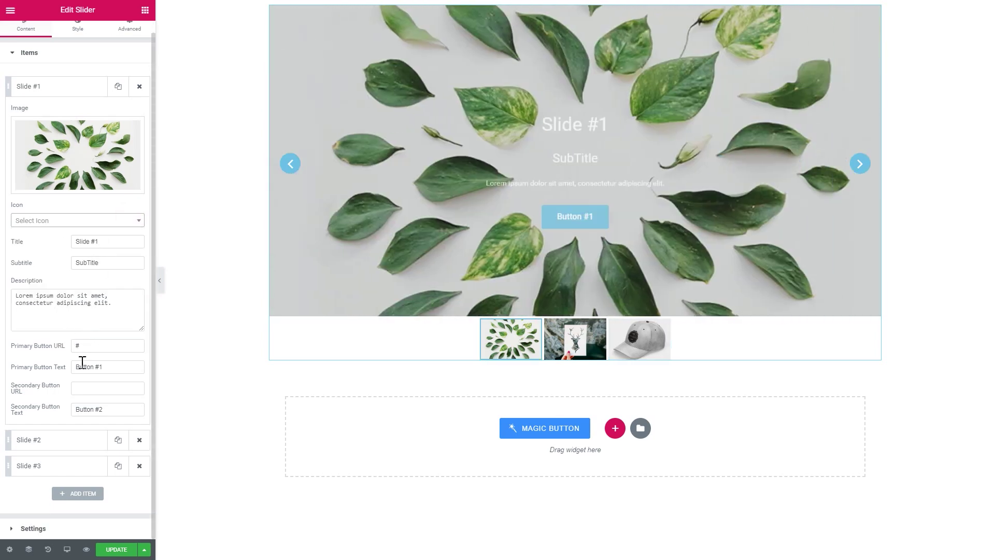
pyautogui.click(93, 388)
pyautogui.write('#')
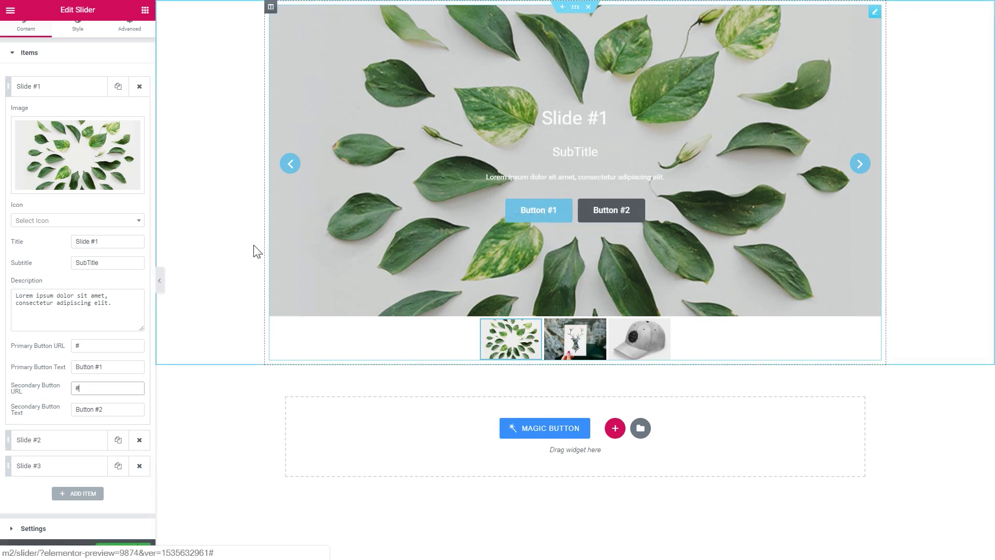
pyautogui.click(71, 93)
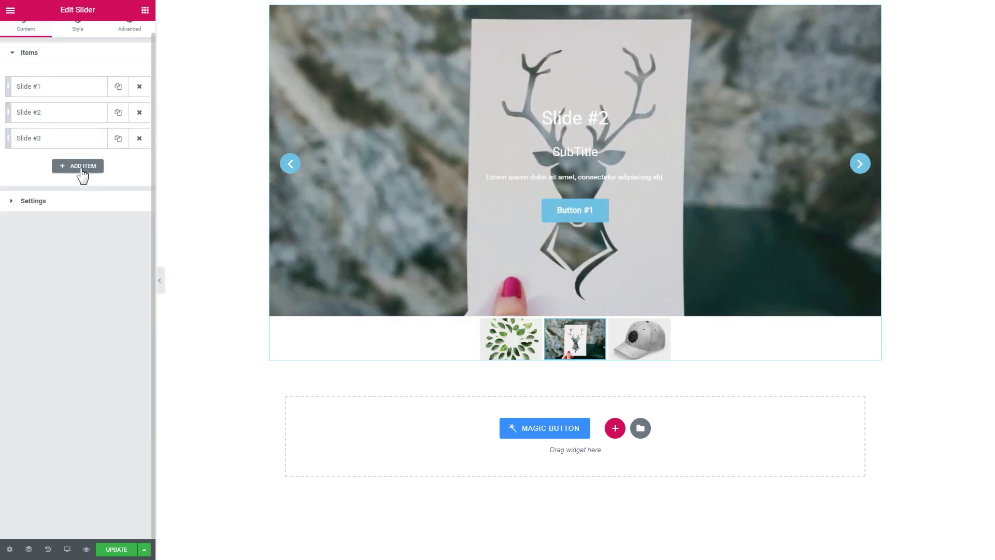
# Expand the slider Settings and keep Autoplay On Hover set to Pause.
pyautogui.click(46, 200)
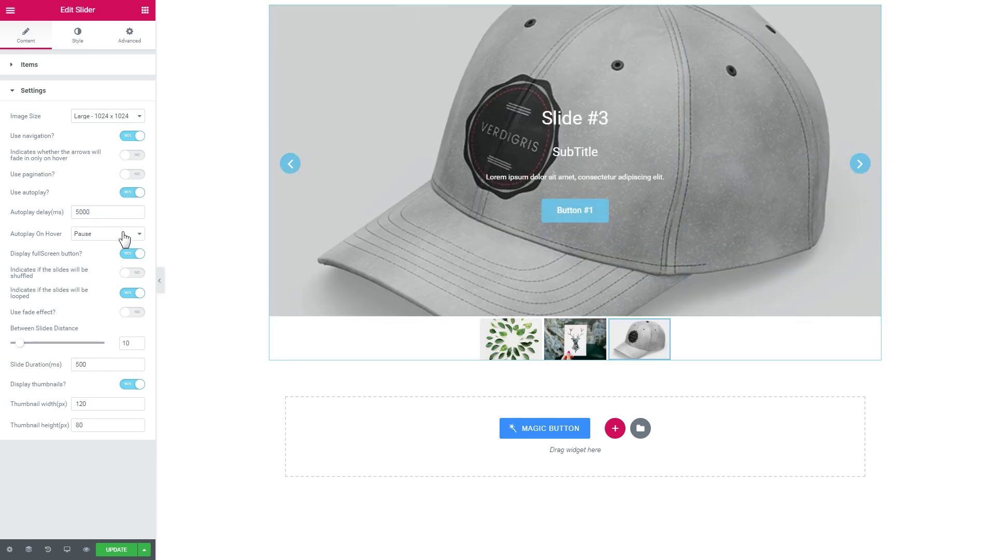
pyautogui.click(123, 233)
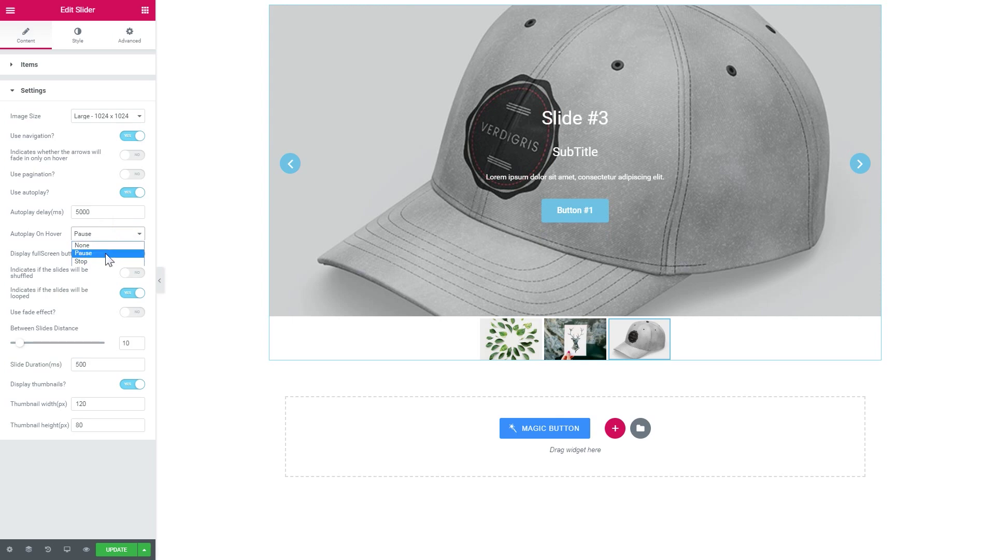
pyautogui.click(108, 254)
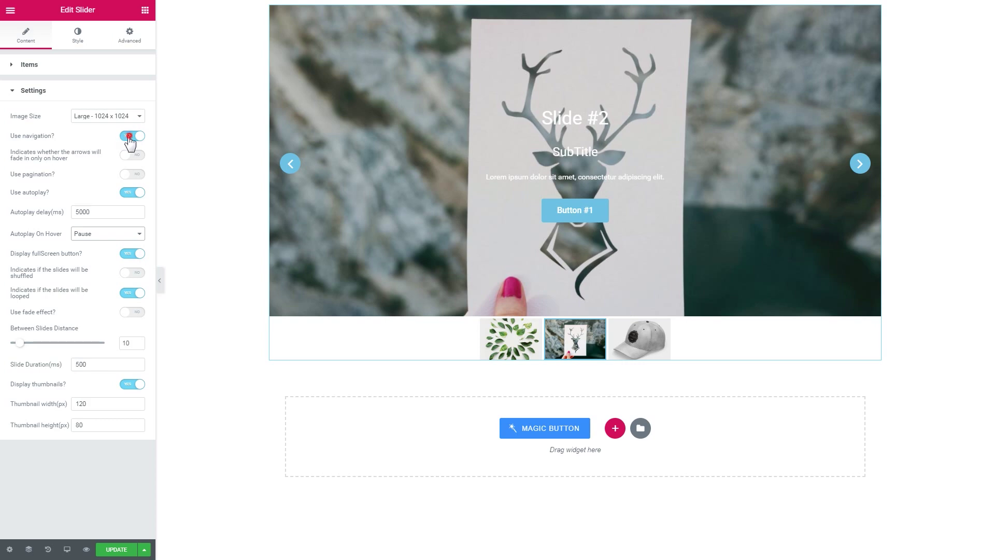
# Set 'Use navigation?' to No and test Slides #2, #3 and #1 via their thumbnails.
pyautogui.click(131, 136)
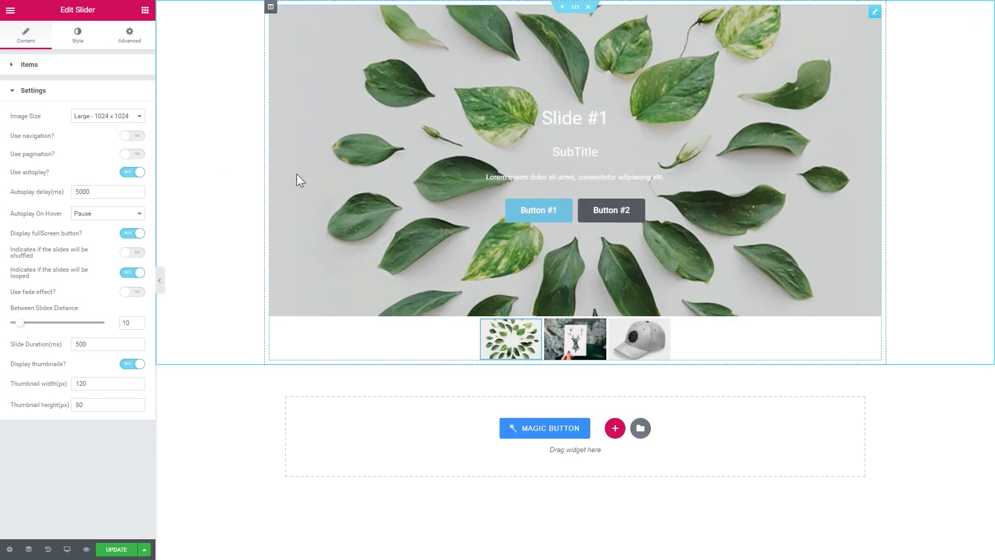
pyautogui.click(570, 344)
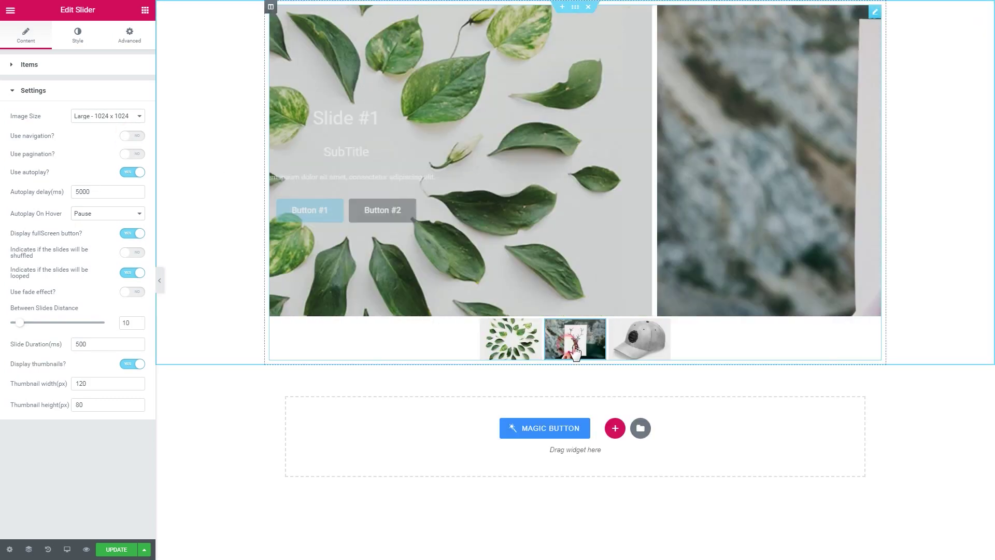
pyautogui.click(628, 352)
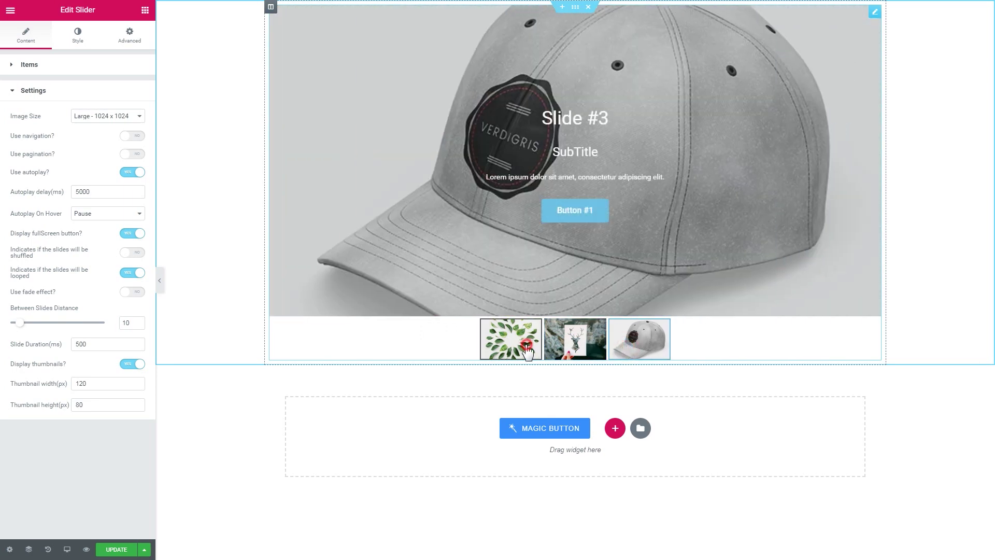
pyautogui.click(528, 352)
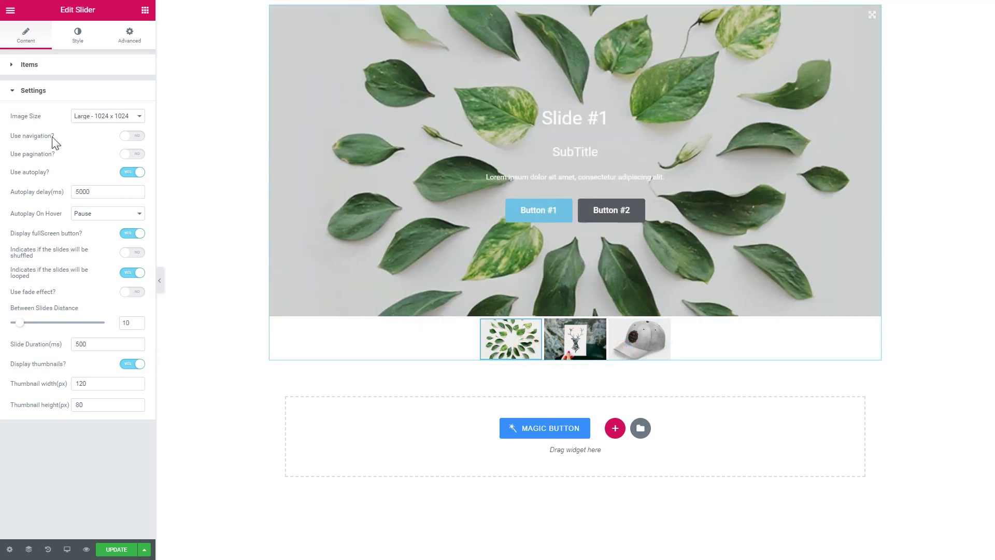
pyautogui.click(51, 91)
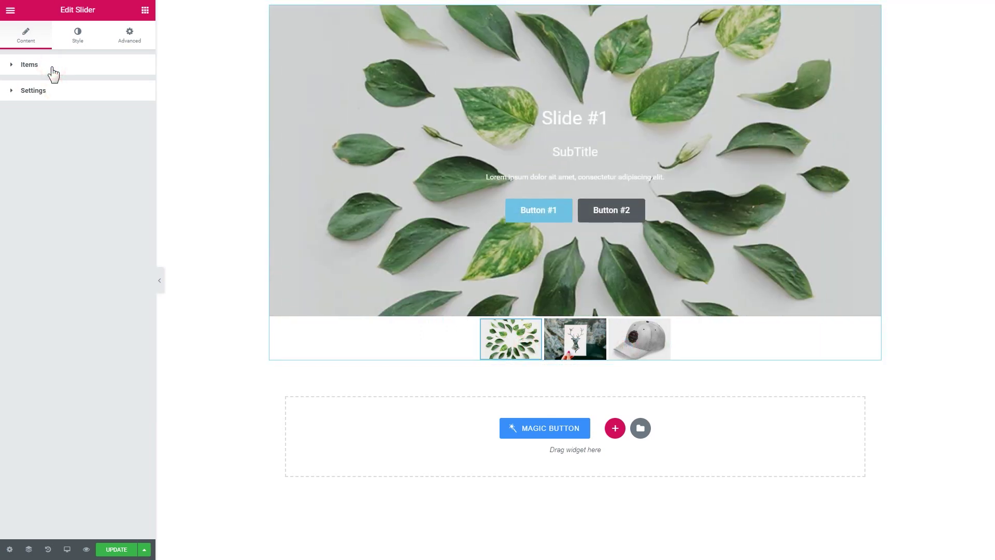
pyautogui.click(53, 72)
# Clear Slide #1's '#' secondary button URL to drop Button #2, then test Slides #2 and #3 thumbnails.
pyautogui.click(55, 99)
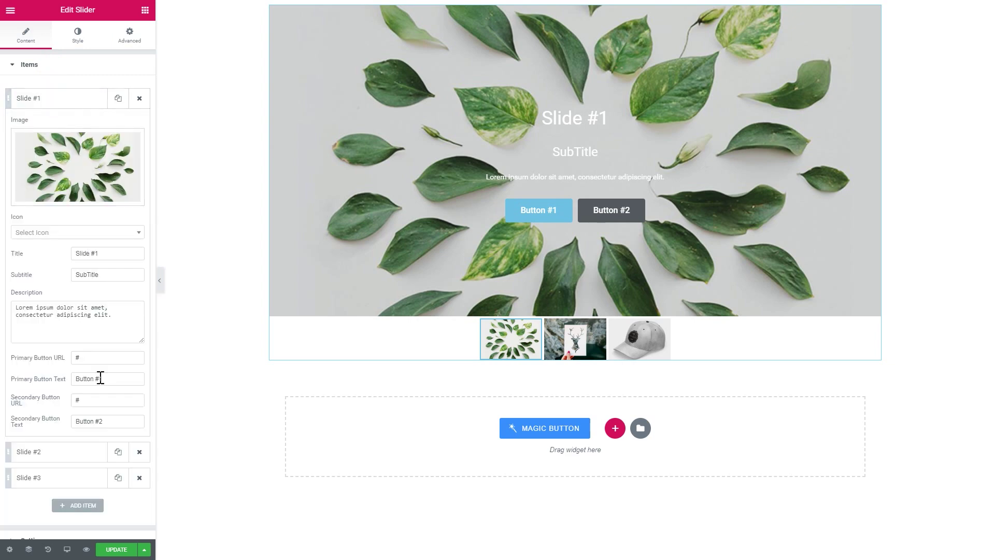
pyautogui.click(95, 398)
pyautogui.press('BackSpace')
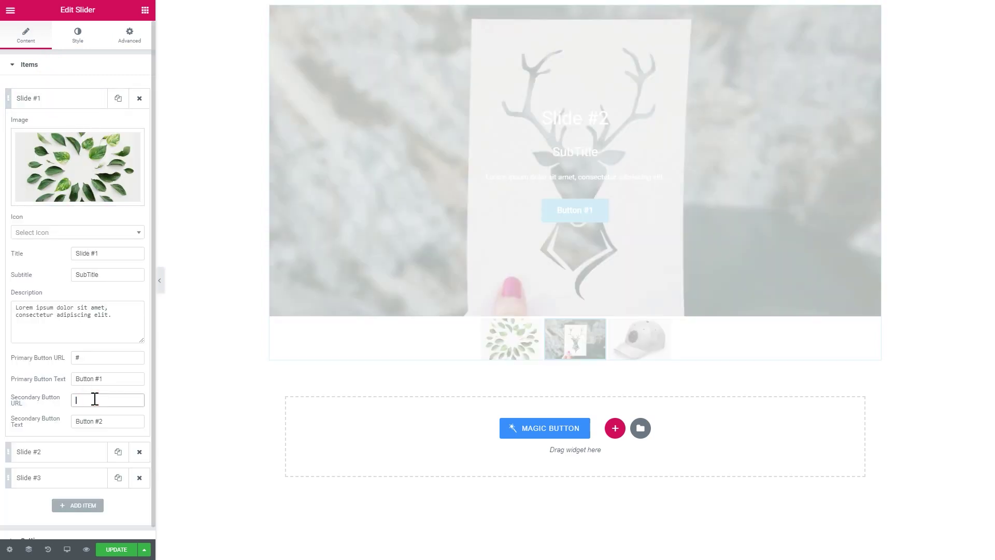
pyautogui.click(57, 99)
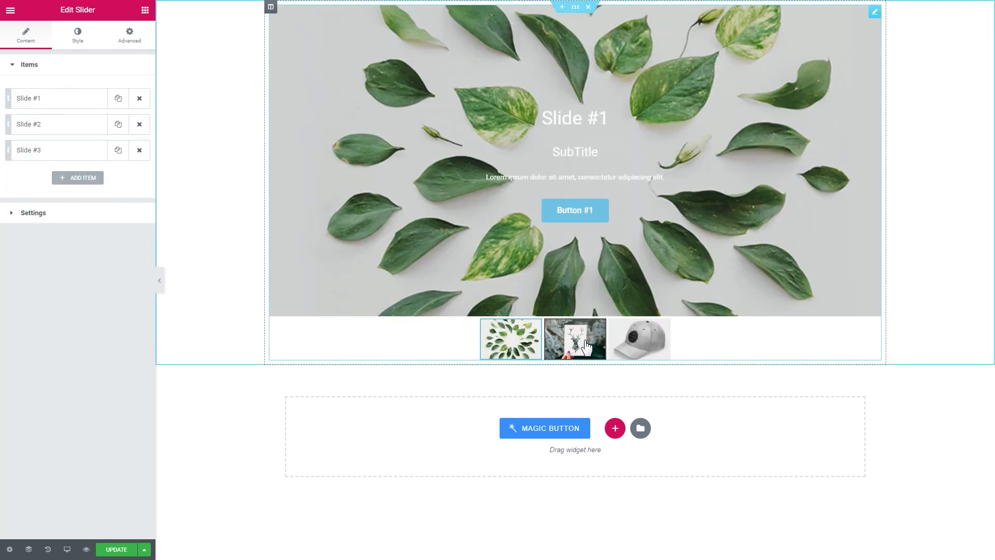
pyautogui.click(575, 339)
pyautogui.click(613, 343)
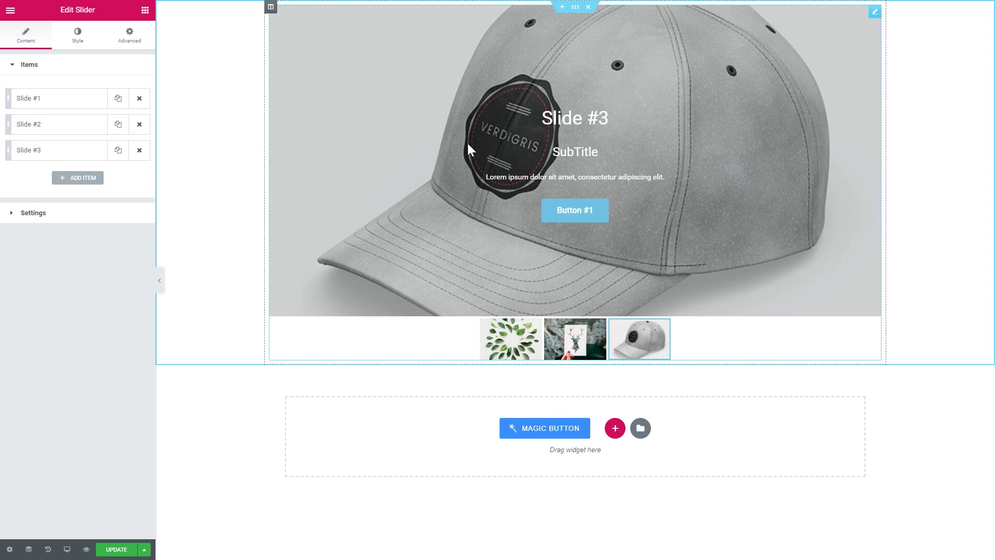
pyautogui.click(575, 8)
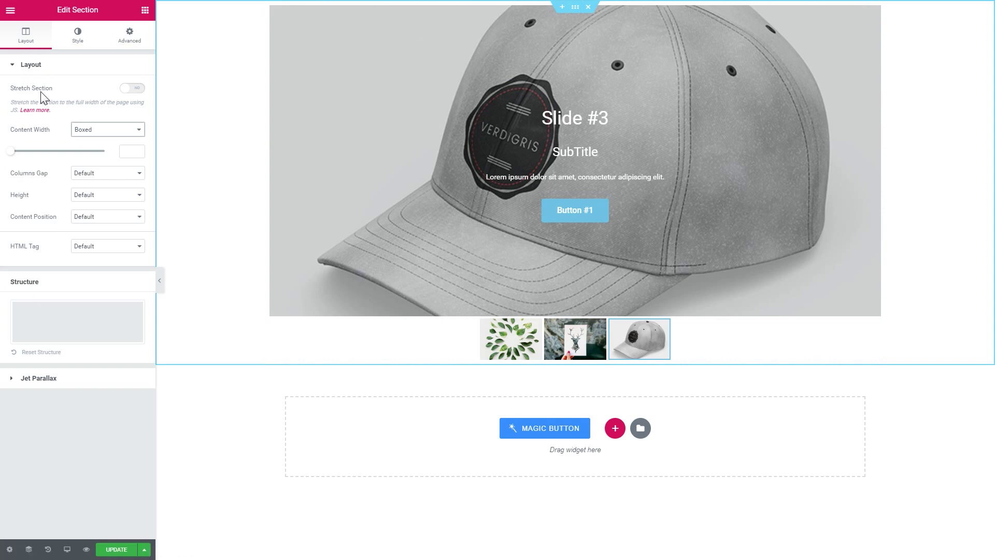
# Turn on Stretch Section and set Content Width to Full Width, then preview the page.
pyautogui.click(130, 89)
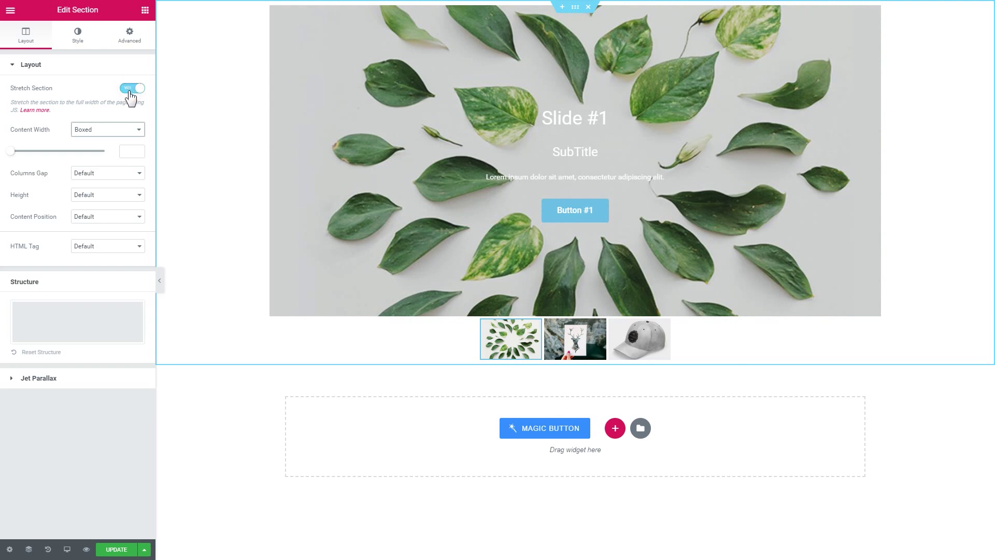
pyautogui.click(104, 131)
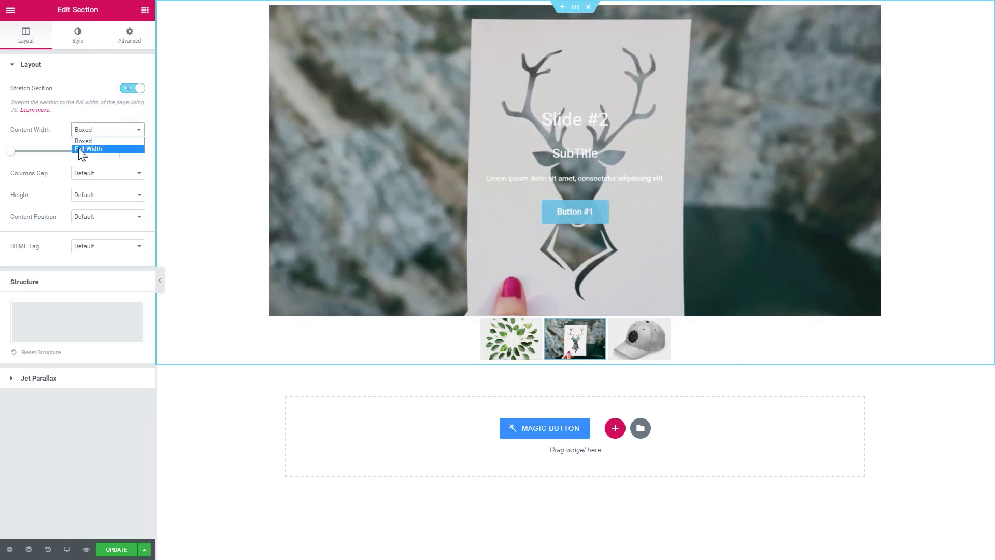
pyautogui.click(83, 148)
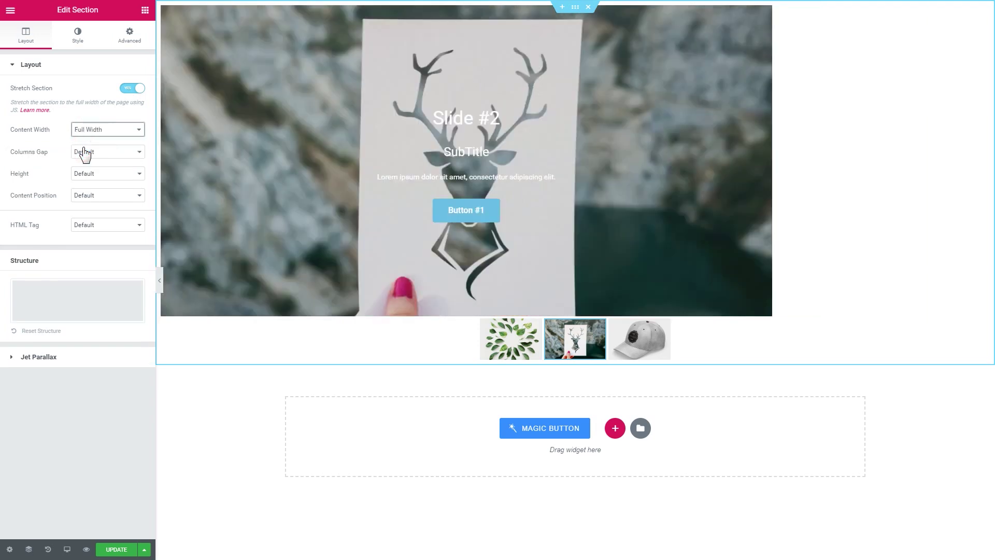
pyautogui.click(159, 281)
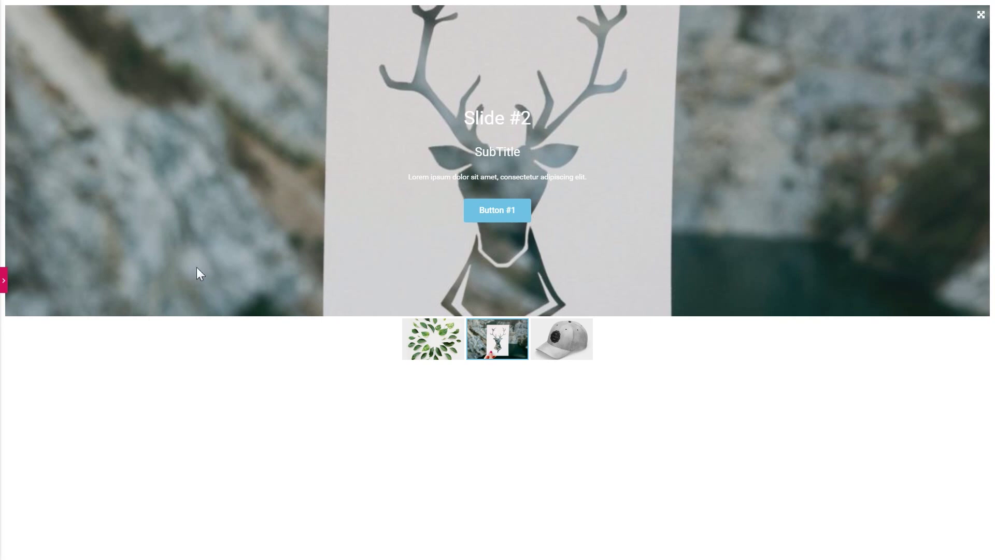
pyautogui.click(435, 343)
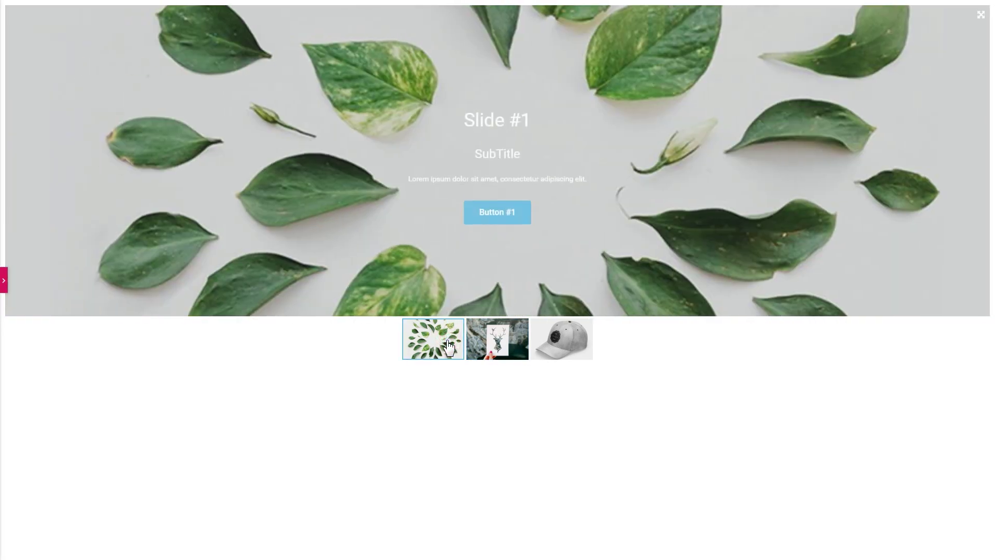
pyautogui.click(542, 350)
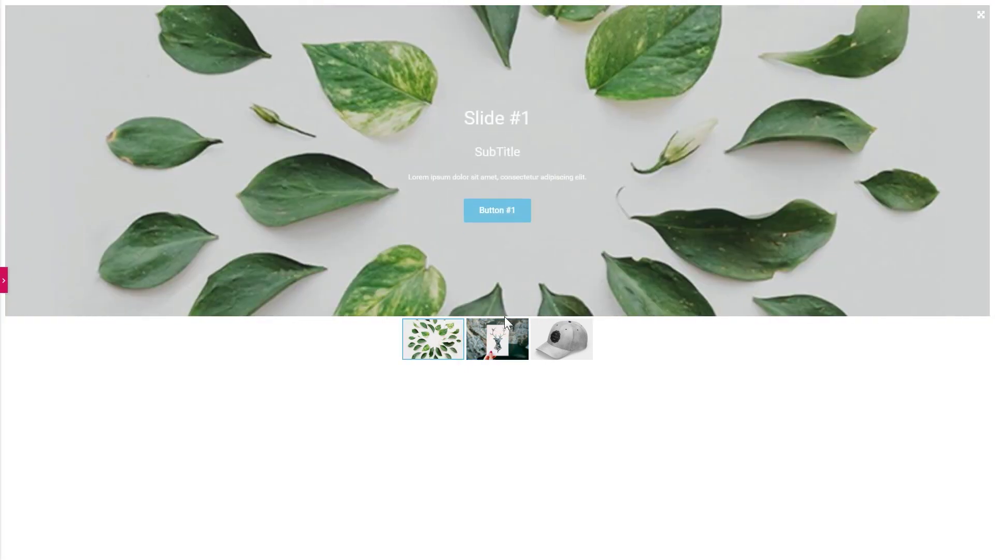
pyautogui.click(495, 337)
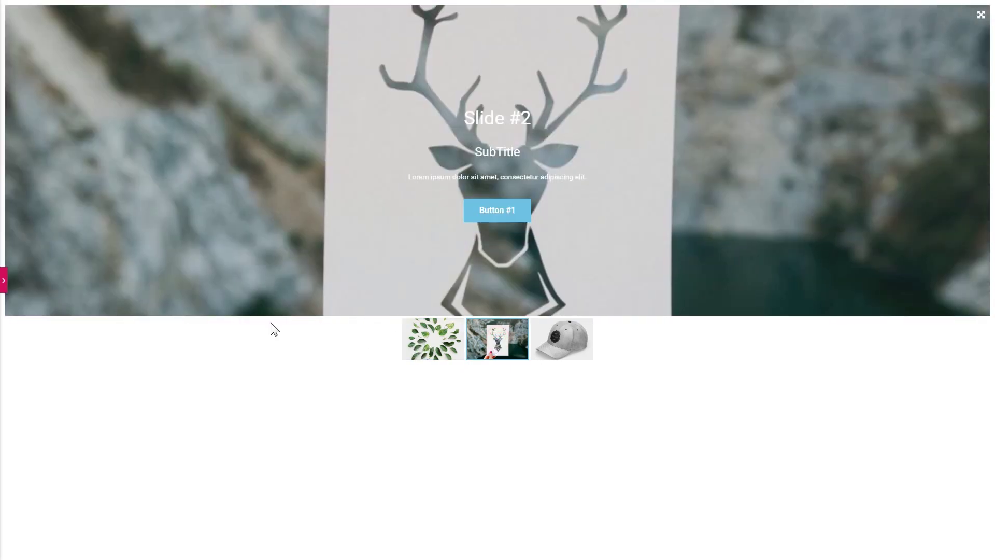
pyautogui.click(4, 280)
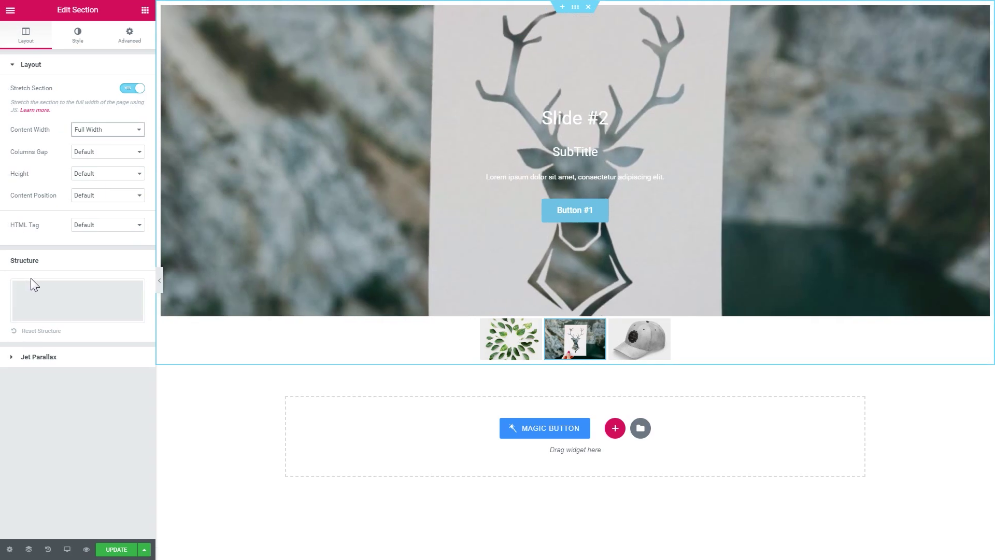